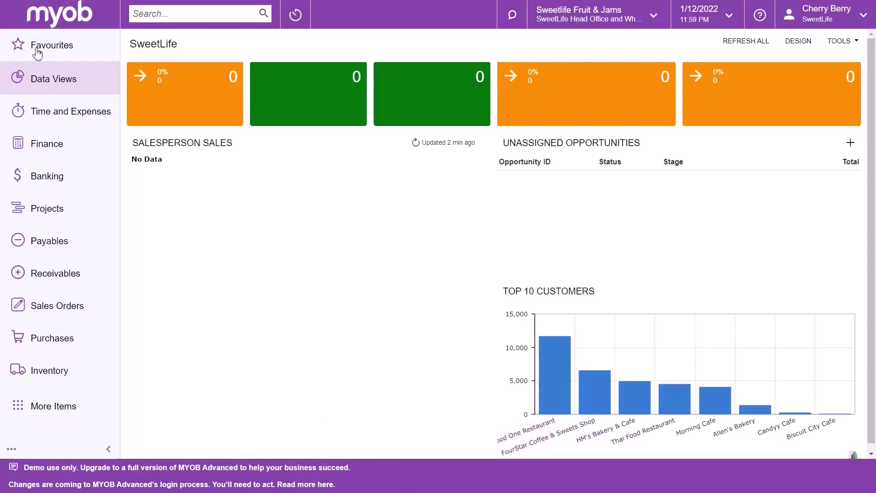
Create a new payables payment for the supplier BLUELINE (Blueline Advertisement)
{"action": "left_click", "coordinate": [53, 249]}
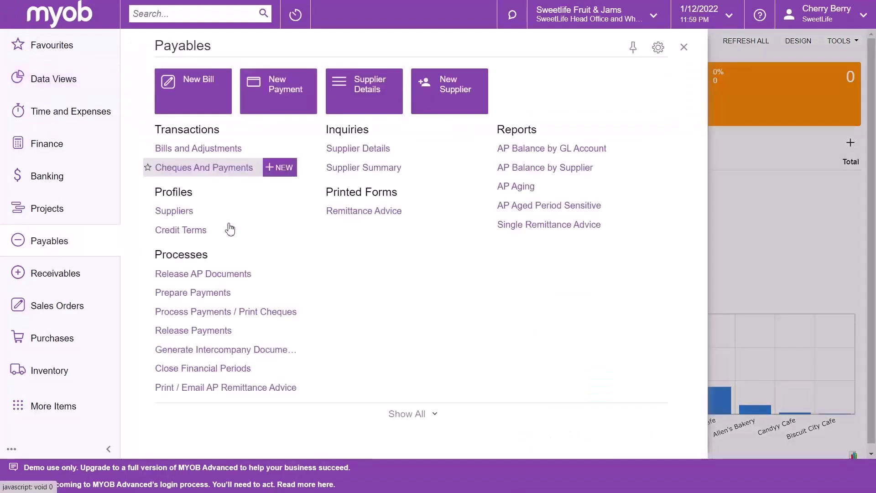
{"action": "left_click", "coordinate": [280, 168]}
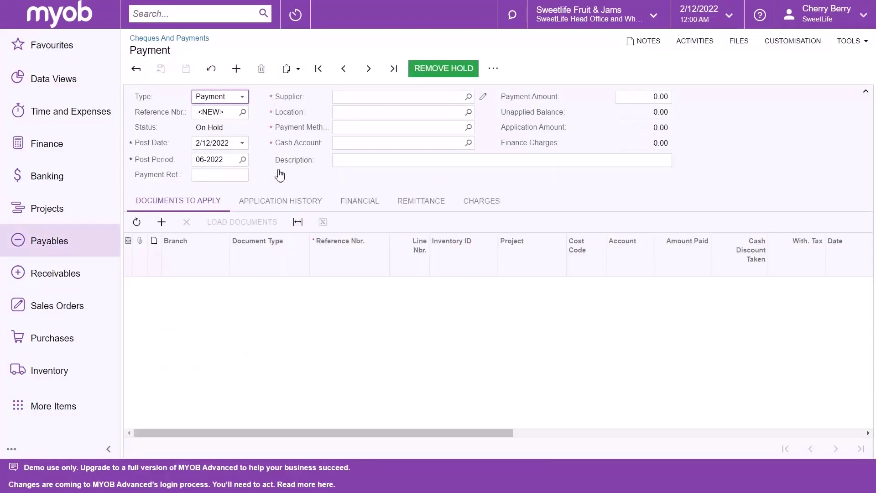
{"action": "left_click", "coordinate": [468, 98]}
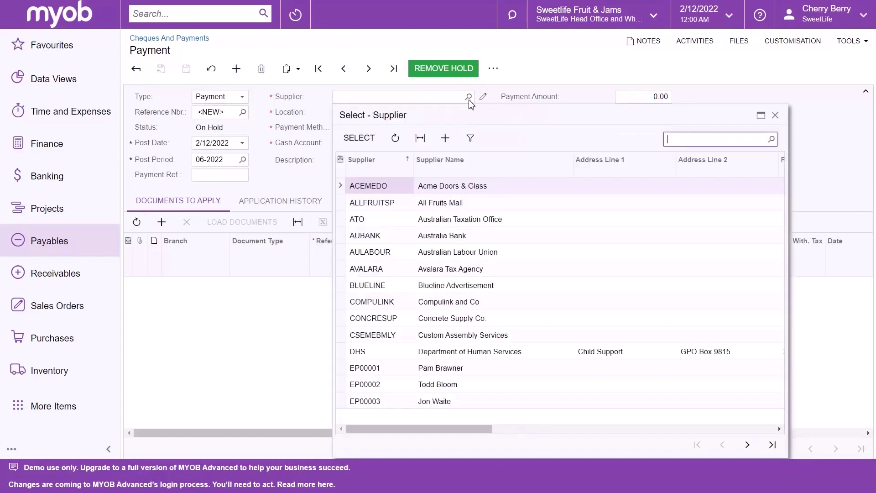
{"action": "left_click", "coordinate": [374, 285]}
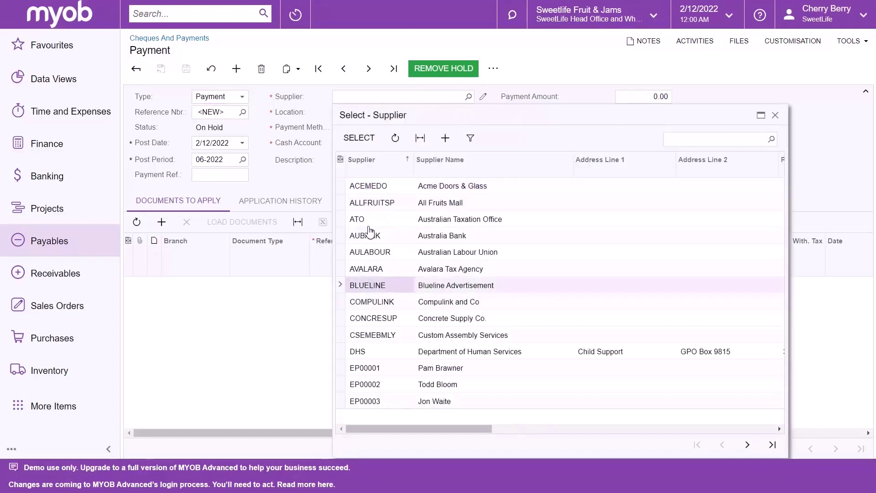
{"action": "left_click", "coordinate": [359, 137]}
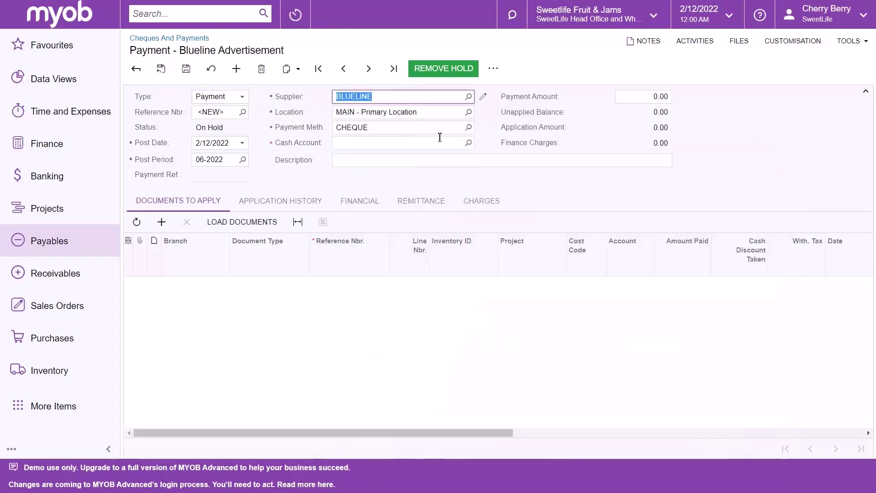
Set the payment amount to 1,100.00 and choose the Equipment Check Account (10200EQ) as the cash account
{"action": "left_click", "coordinate": [657, 96]}
{"action": "type", "text": "1100"}
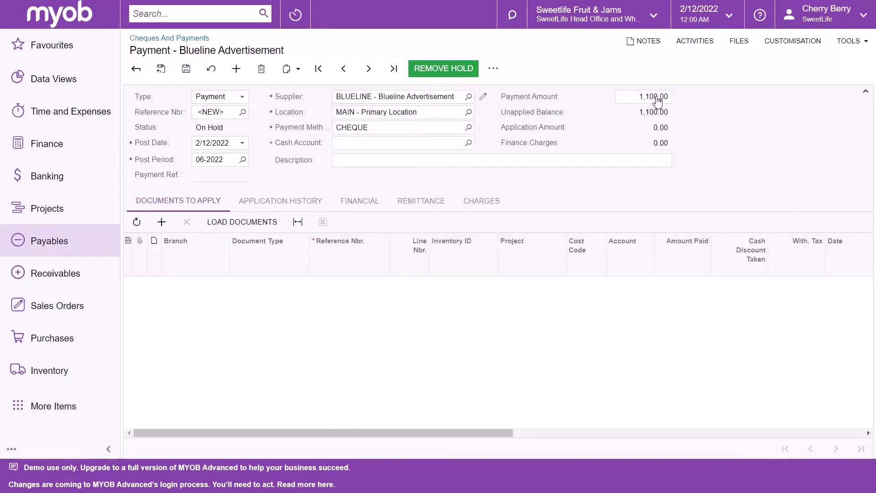
{"action": "left_click", "coordinate": [468, 143]}
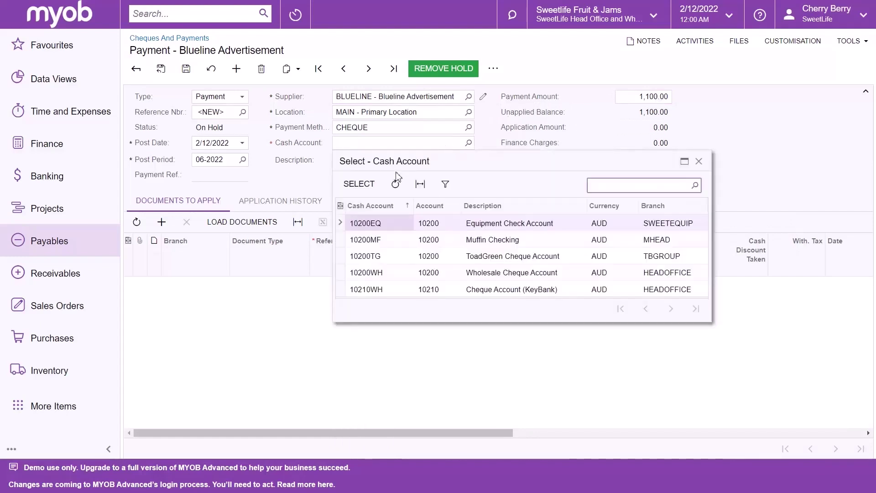
{"action": "left_click", "coordinate": [380, 227]}
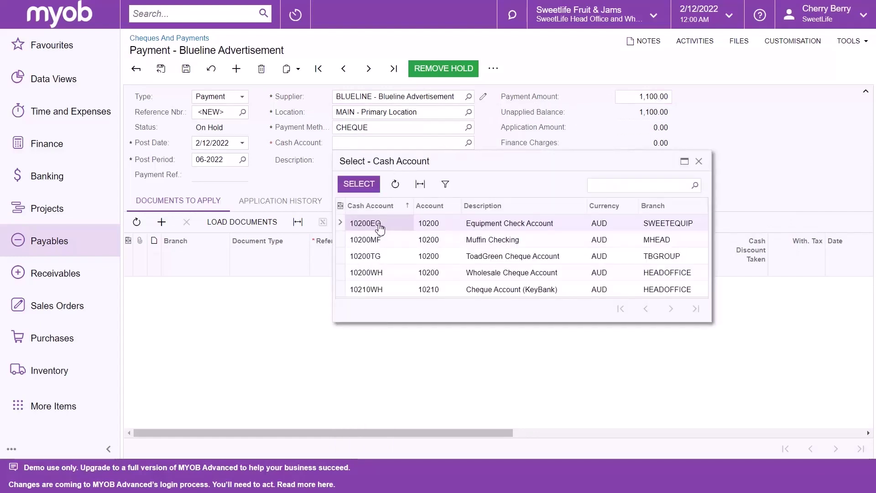
{"action": "left_click", "coordinate": [359, 183]}
Enter the payment description "Partial payment for advertising services"
{"action": "left_click", "coordinate": [374, 160]}
{"action": "type", "text": "Par"}
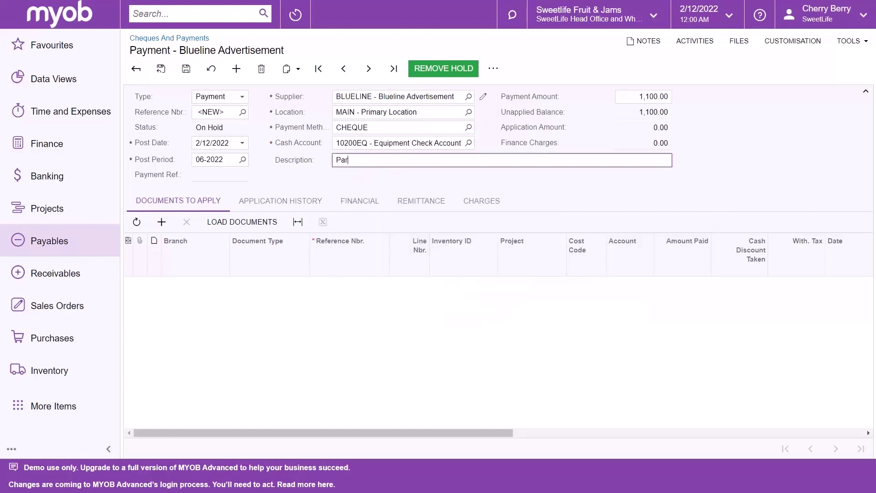
{"action": "type", "text": "tial payment for advertisi"}
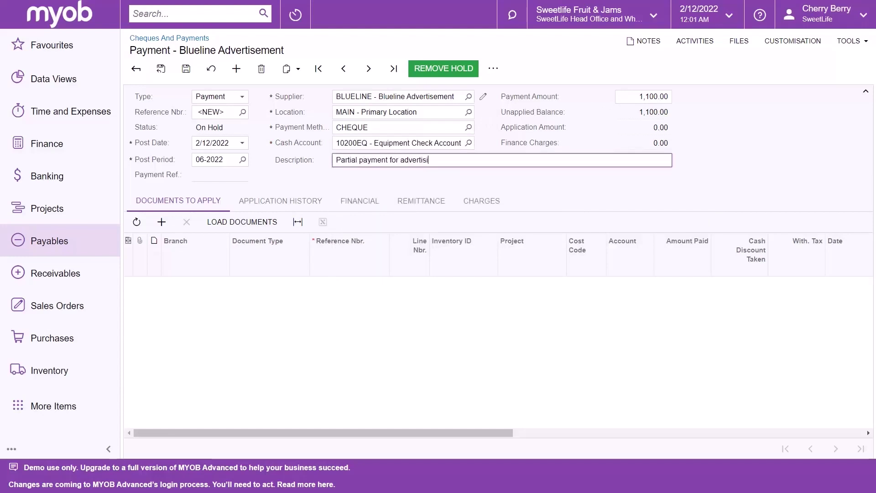
{"action": "type", "text": "ng services"}
{"action": "key", "text": "Tab"}
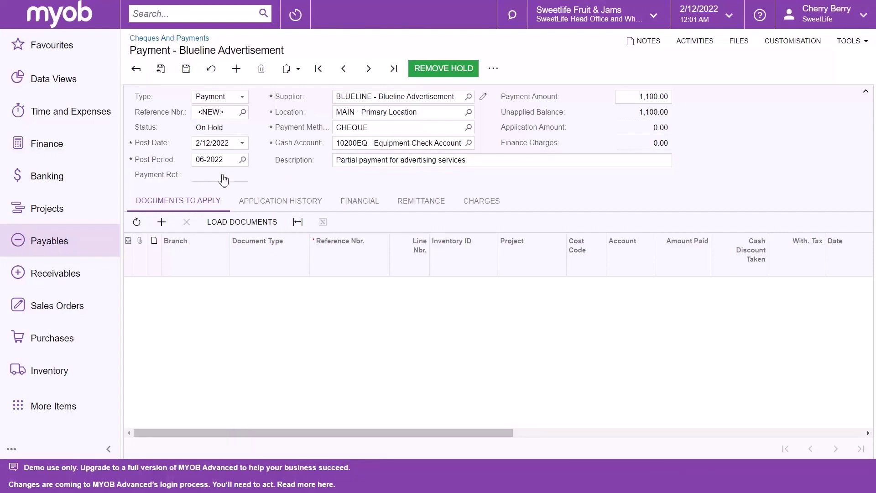
Apply the payment to bill 000067 dated 18/11/2022, save the payment and fit the document columns to the screen
{"action": "left_click", "coordinate": [162, 222]}
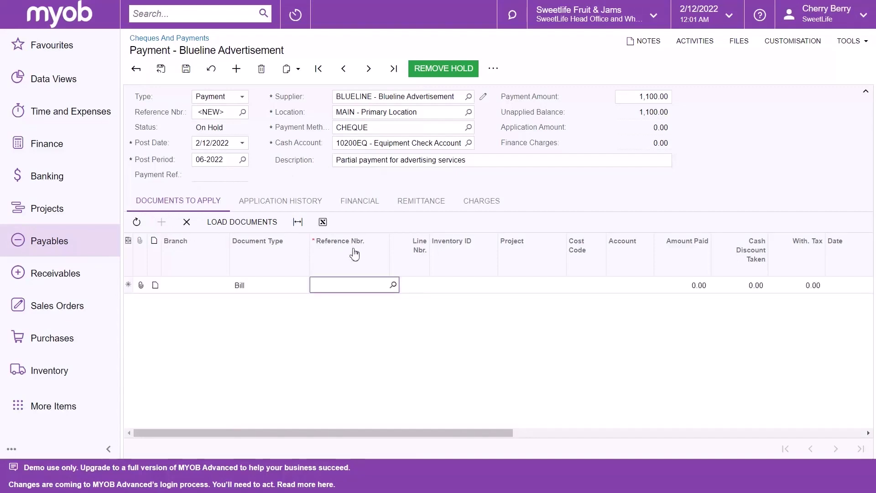
{"action": "left_click", "coordinate": [392, 284]}
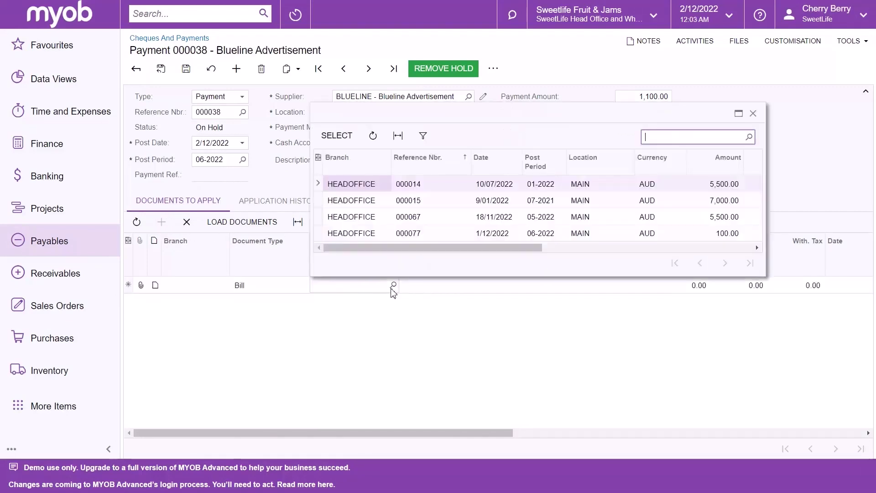
{"action": "left_click", "coordinate": [351, 217]}
{"action": "left_click", "coordinate": [349, 135]}
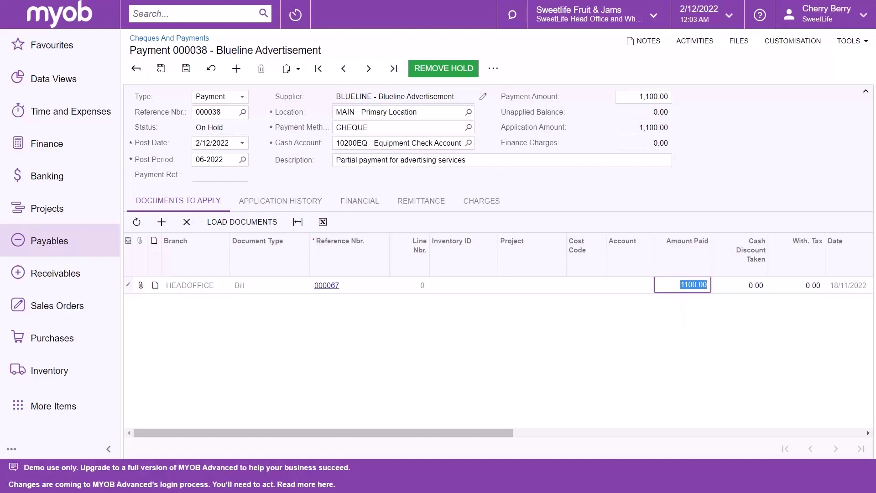
{"action": "left_click", "coordinate": [186, 69]}
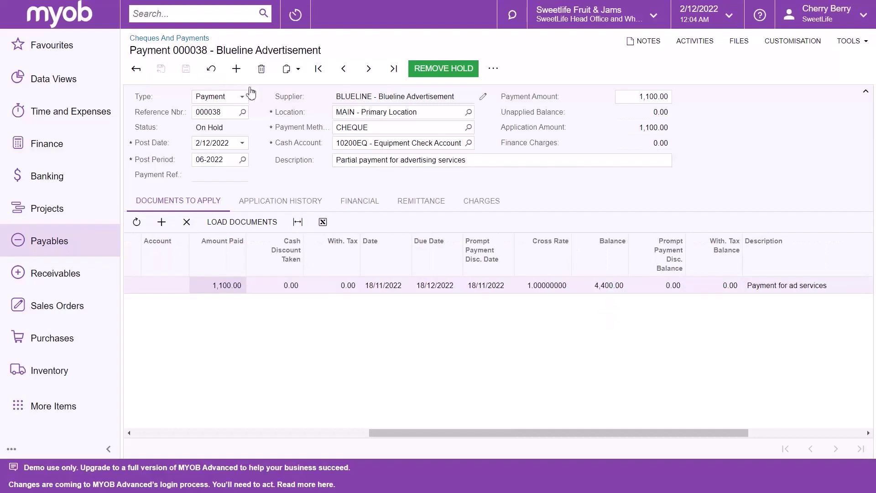
{"action": "left_click", "coordinate": [297, 222]}
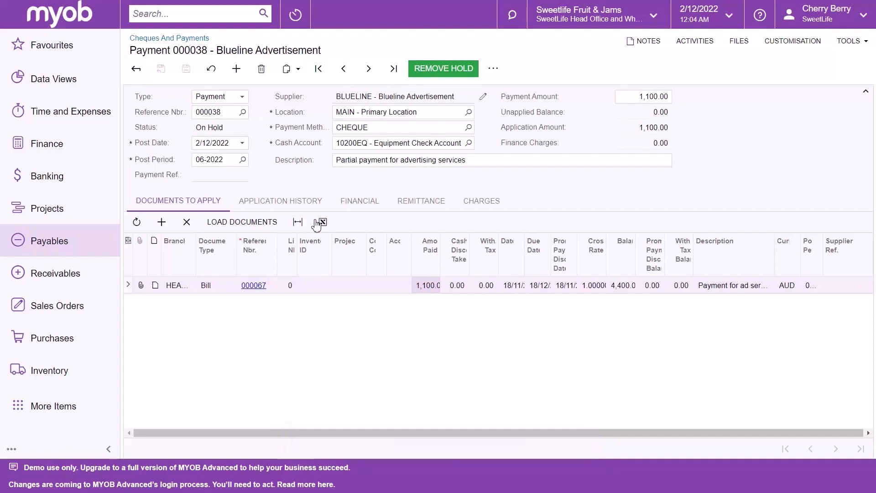
Take the payment off hold and process its cheque
{"action": "left_click", "coordinate": [429, 72]}
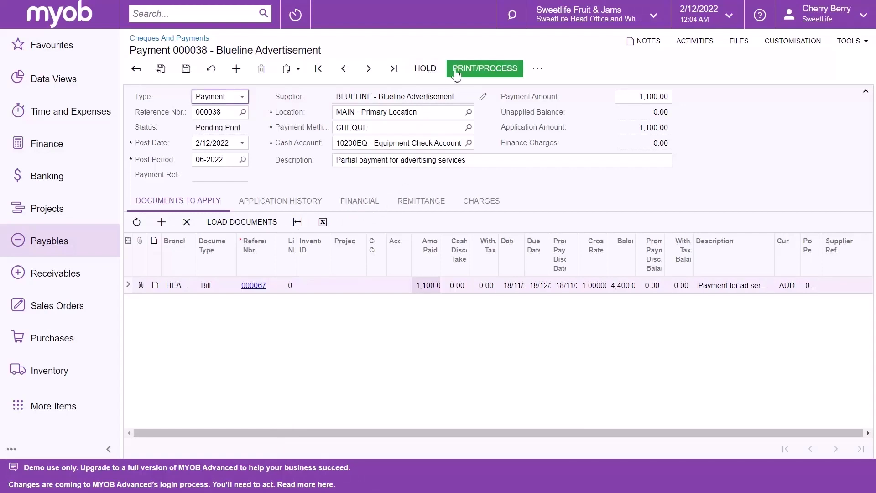
{"action": "left_click", "coordinate": [492, 72]}
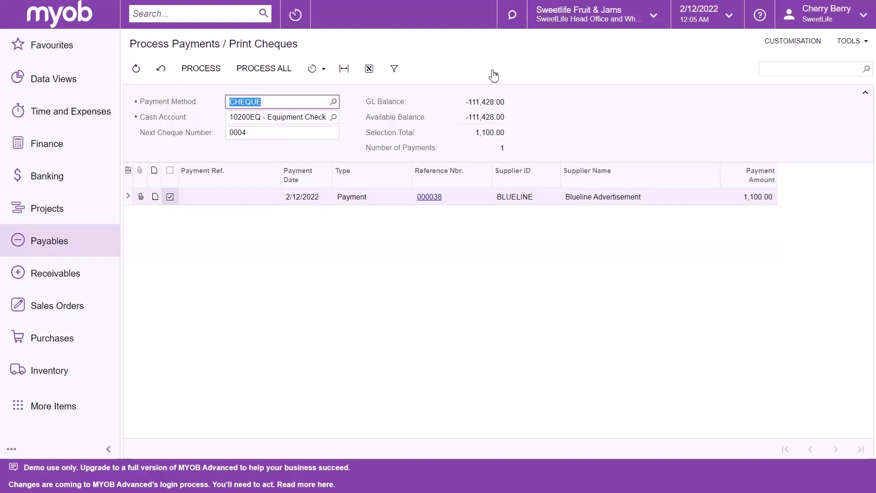
{"action": "left_click", "coordinate": [208, 68]}
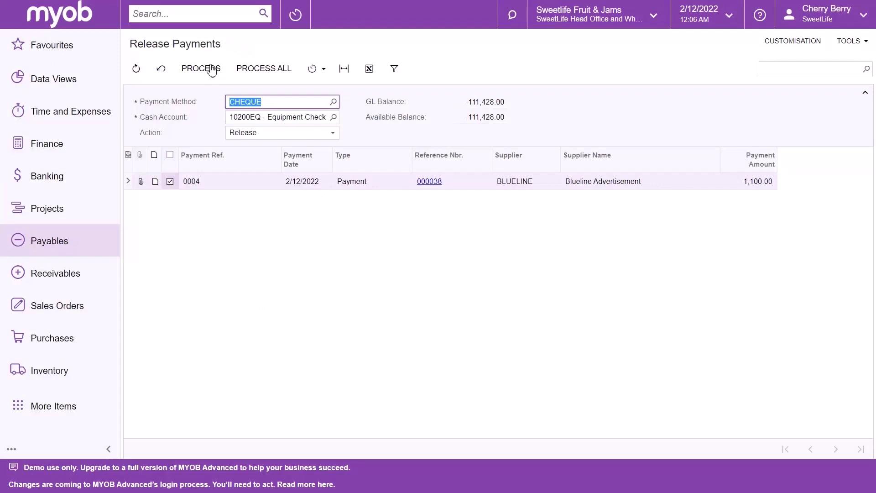
Release the processed Blueline Advertisement cheque payment and open its record from the processing results
{"action": "left_click", "coordinate": [211, 69]}
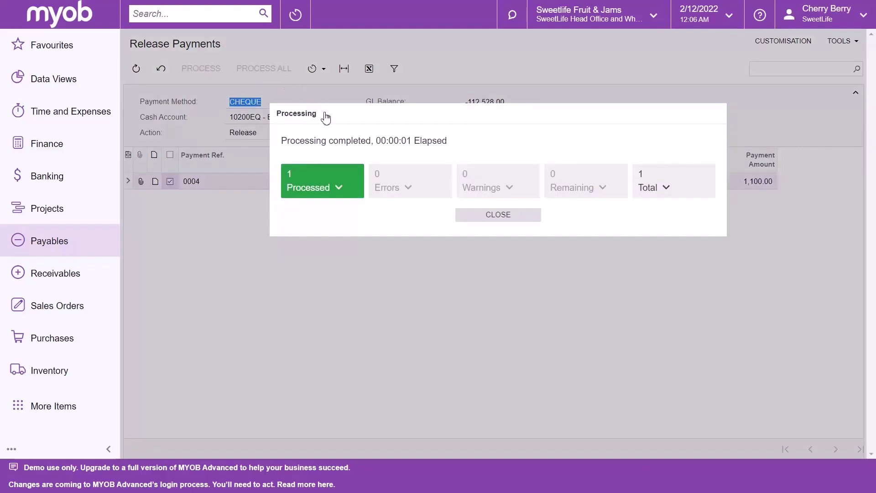
{"action": "left_click", "coordinate": [339, 187]}
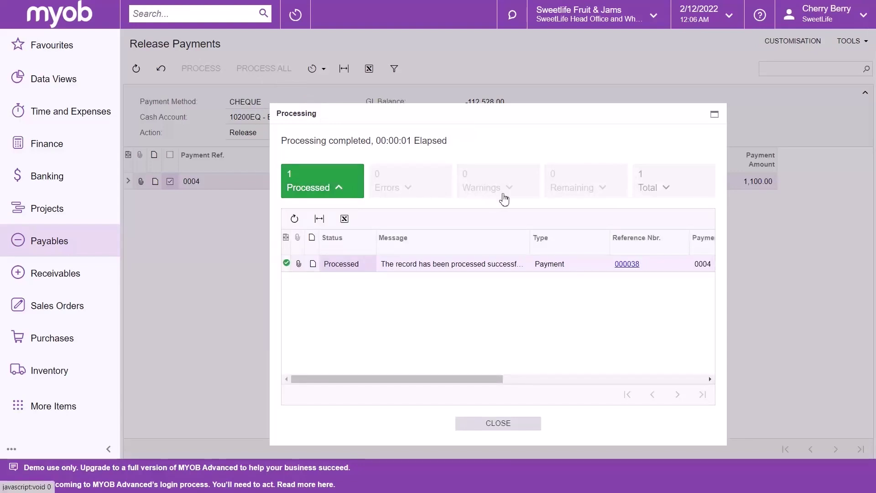
{"action": "left_click", "coordinate": [627, 264]}
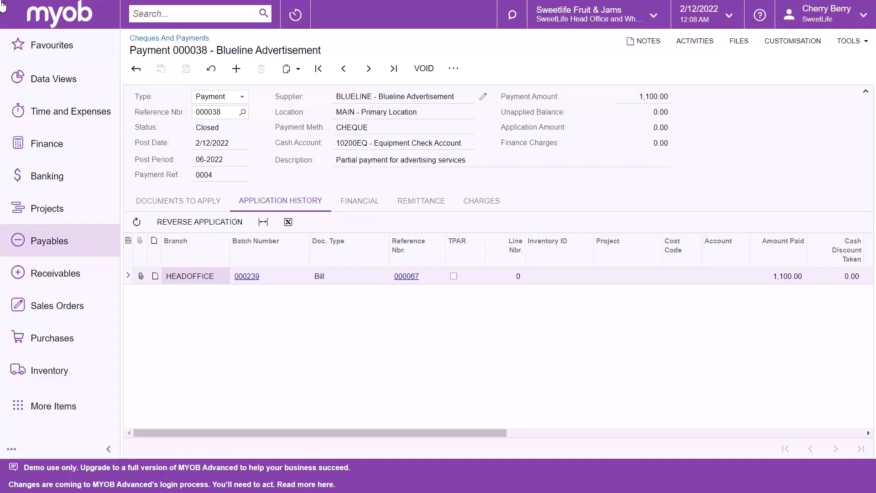
Examine the general ledger batch linked in the payment's financial details, then close the journal transaction window
{"action": "left_click", "coordinate": [352, 204]}
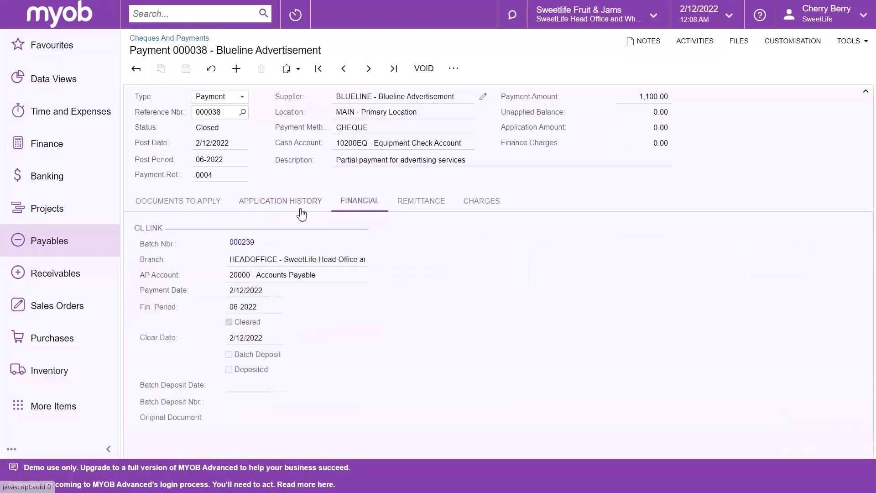
{"action": "left_click", "coordinate": [242, 243]}
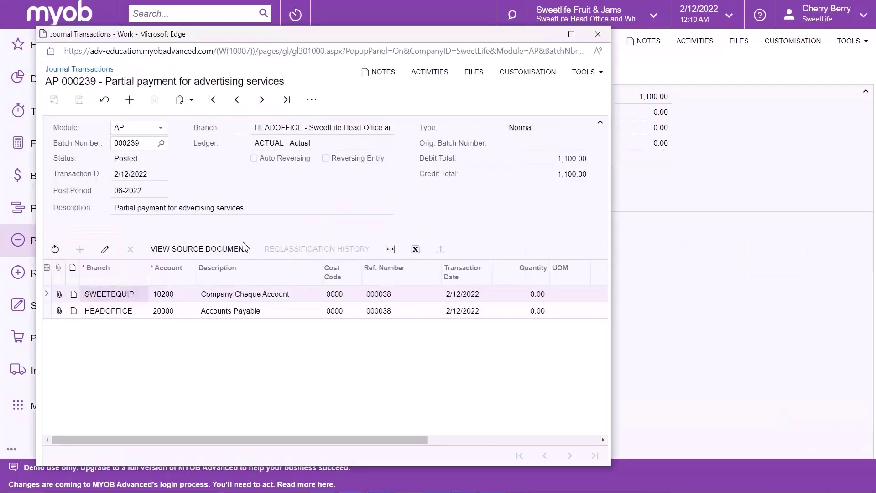
{"action": "left_click", "coordinate": [601, 35]}
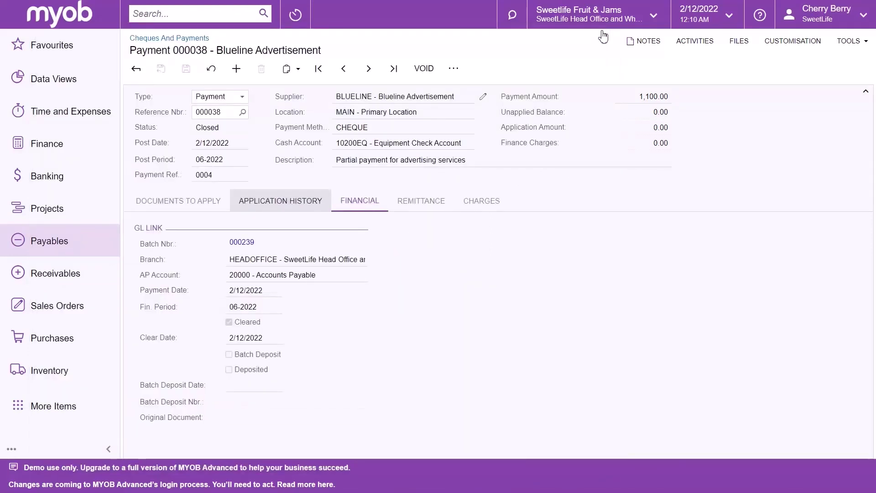
Open the bill listed in the payment's application history to examine its balance
{"action": "left_click", "coordinate": [294, 200]}
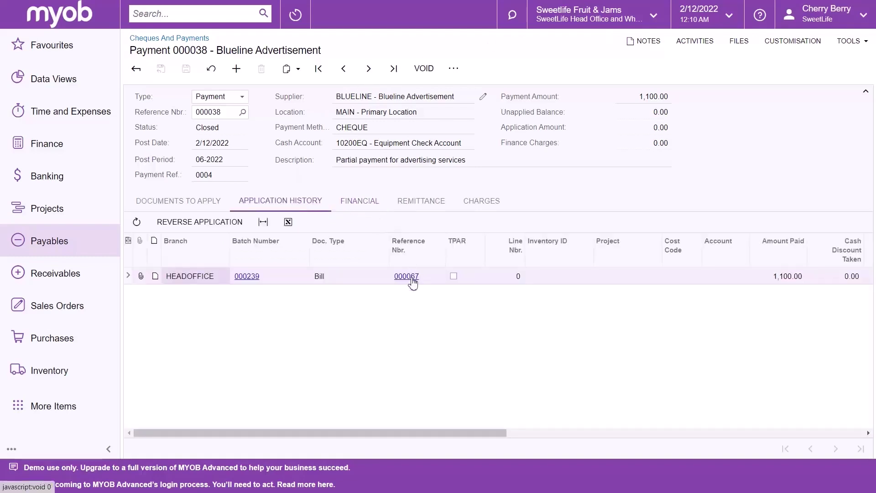
{"action": "left_click", "coordinate": [411, 278]}
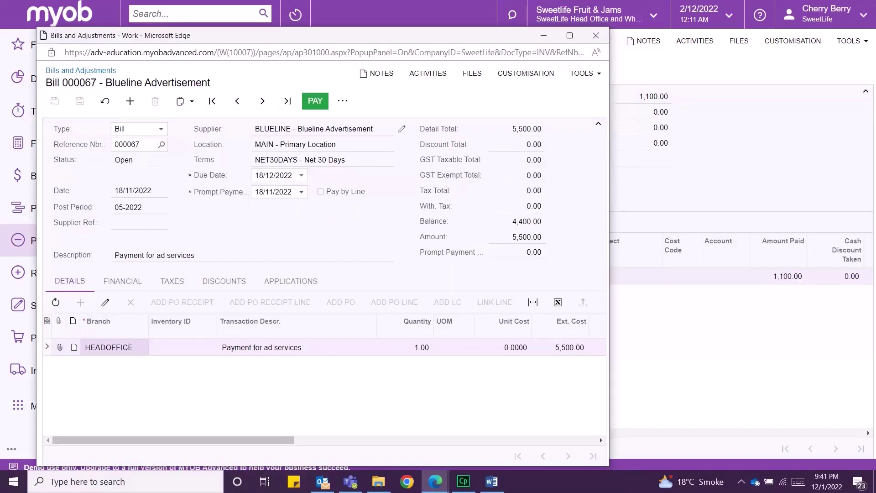